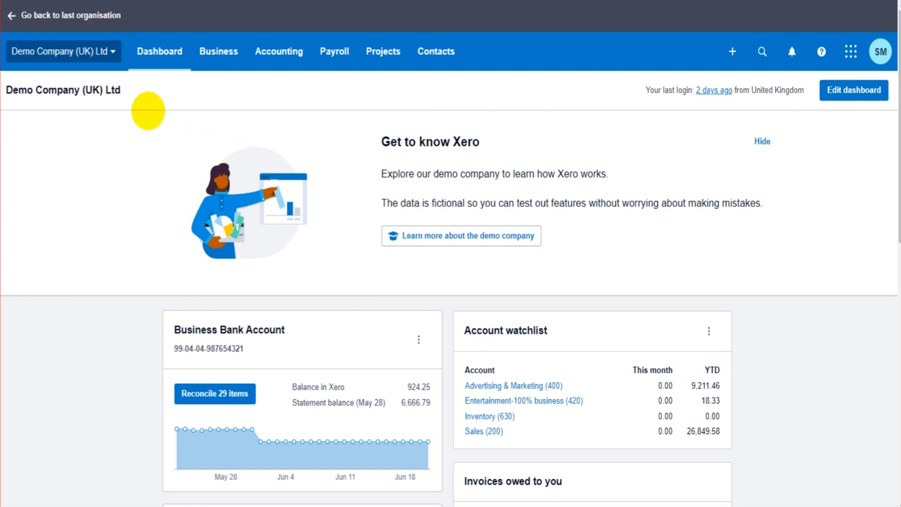
- Open the organisation's Files area, where the Inbox lists 18479 - JAK001.pdf and 18476 - FP.pdf
left_click(104, 52)
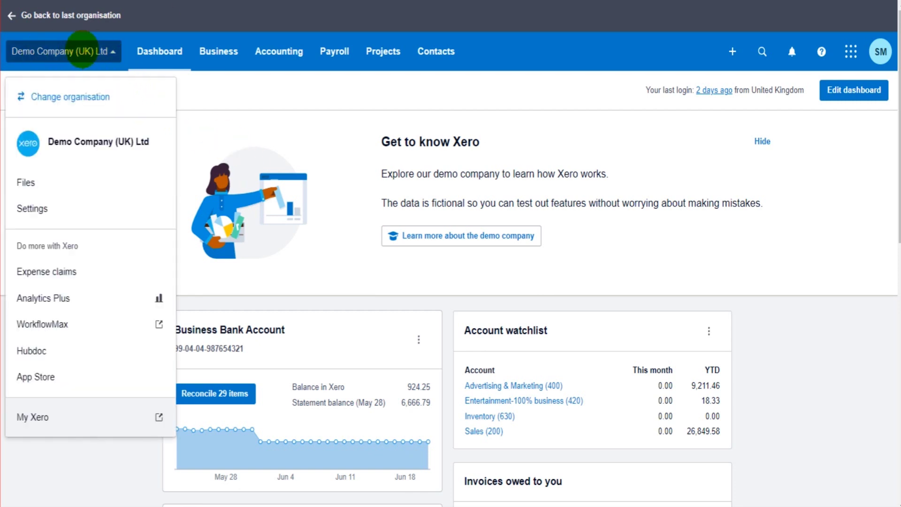
left_click(38, 182)
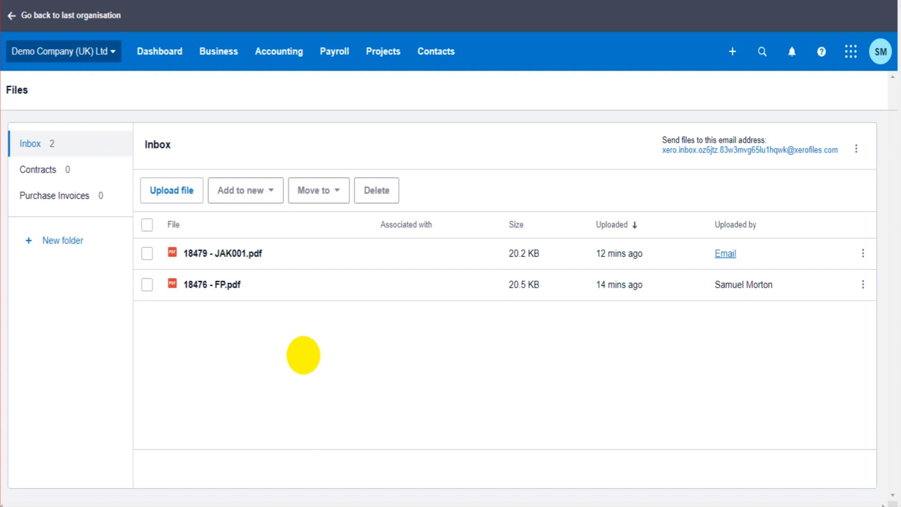
left_click(436, 53)
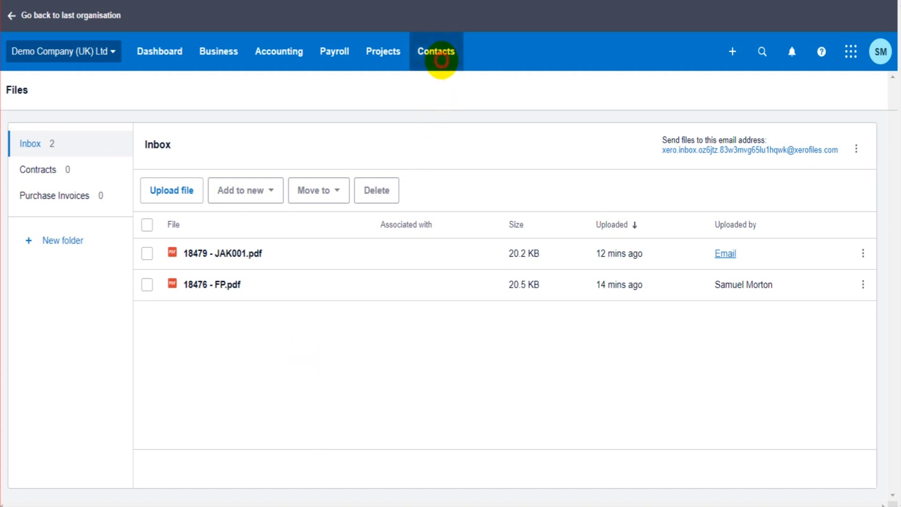
- Start a new bill from the 24 Locks contact and briefly check its attach-files panel
left_click(448, 88)
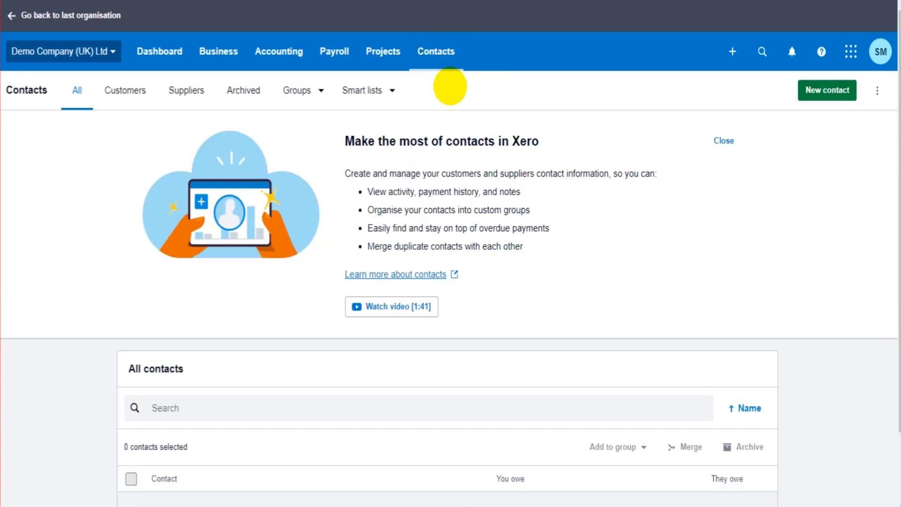
scroll(204, 311, "down", 4)
left_click(204, 311)
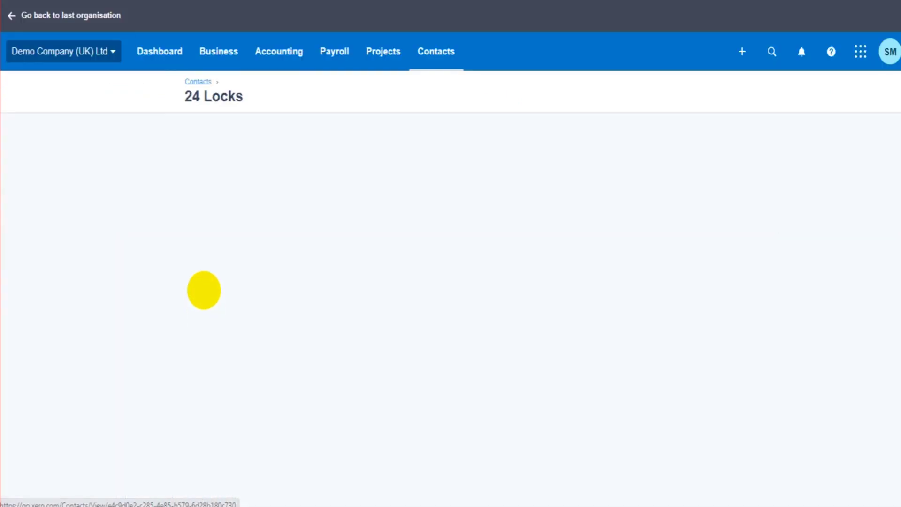
left_click(96, 142)
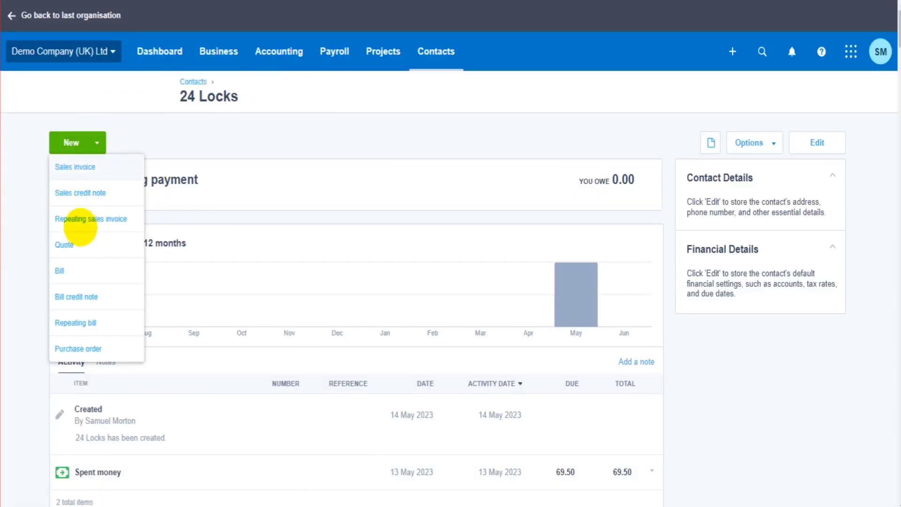
left_click(75, 268)
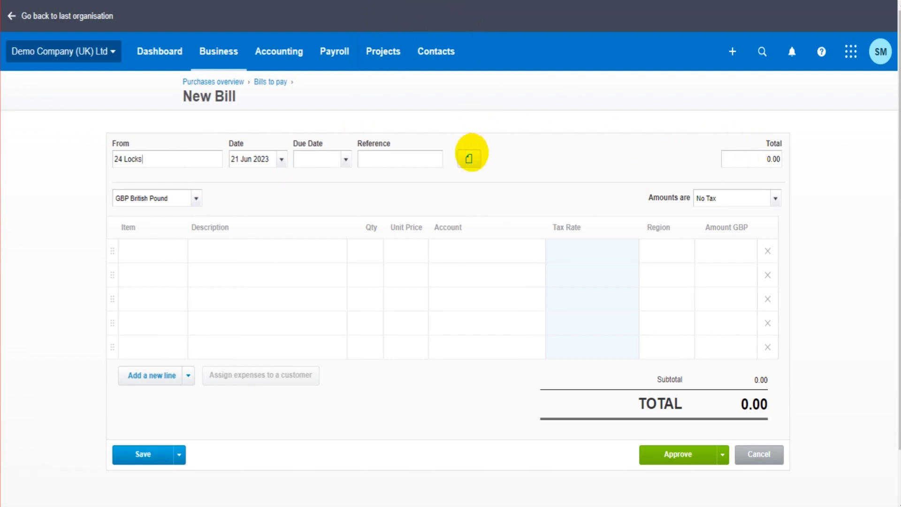
left_click(471, 161)
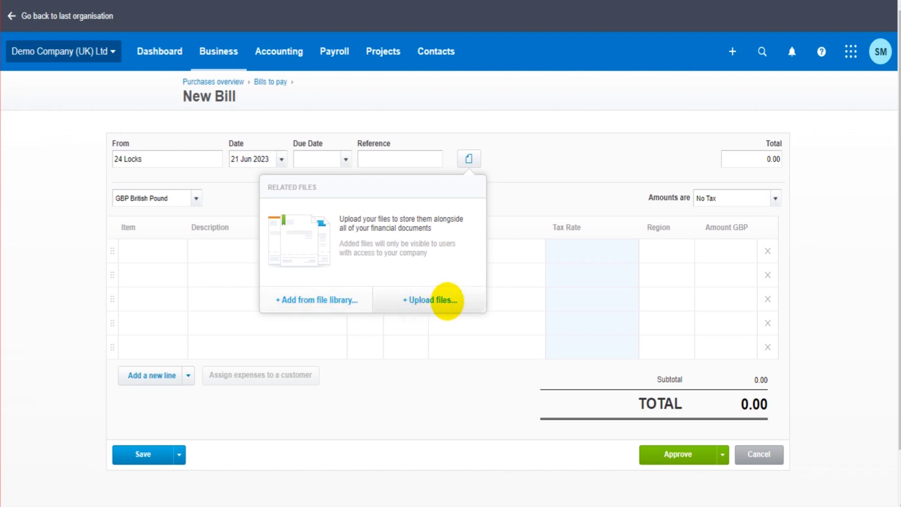
left_click(509, 164)
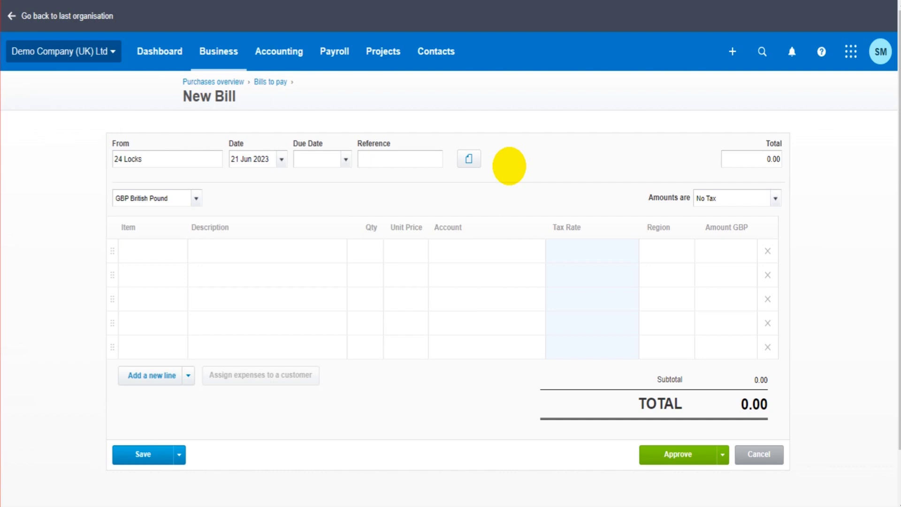
- Start a new Receive Money entry for the Business Savings Account and glance at its files panel
left_click(281, 51)
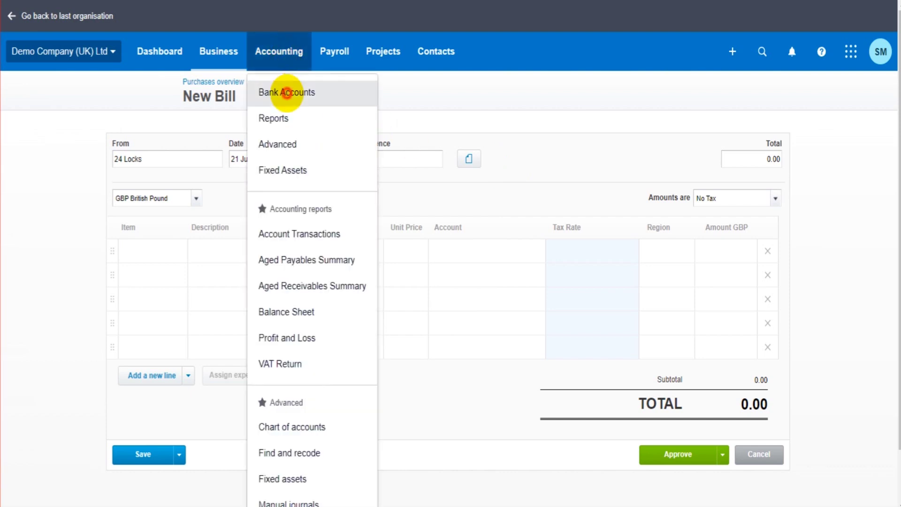
left_click(286, 93)
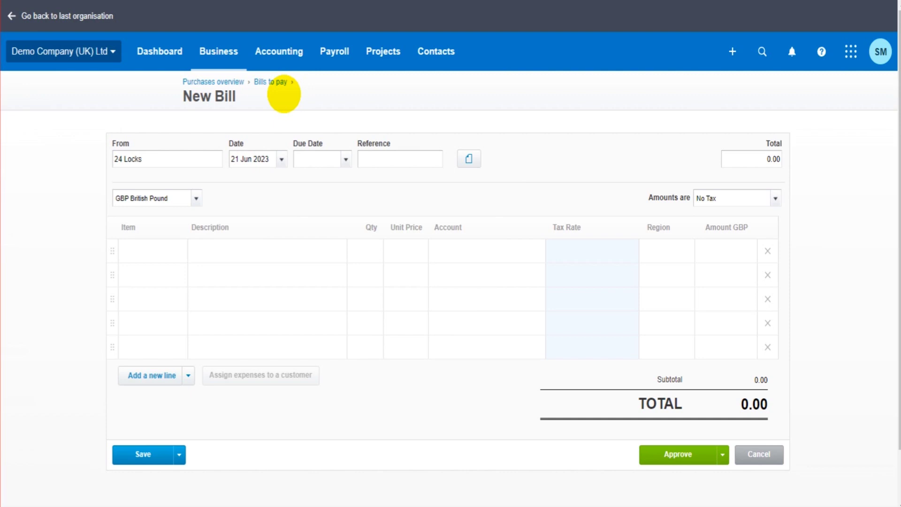
scroll(281, 298, "down", 5)
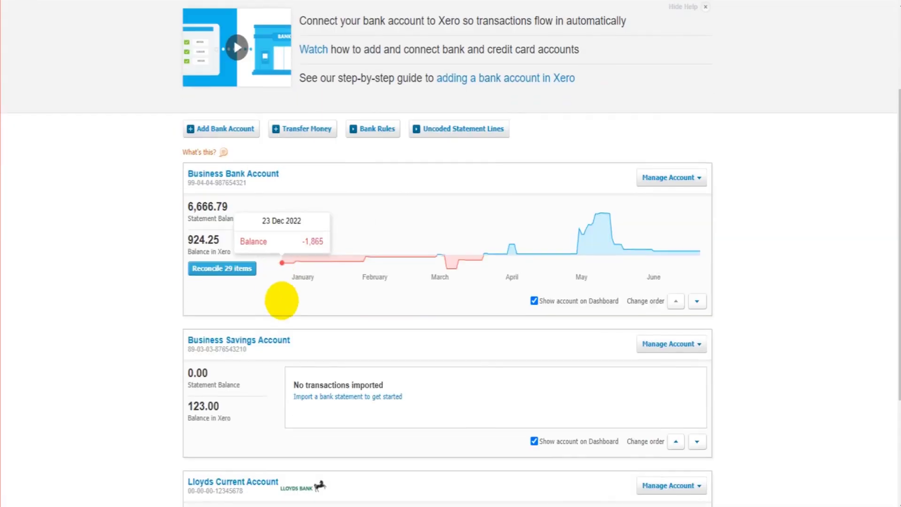
left_click(679, 214)
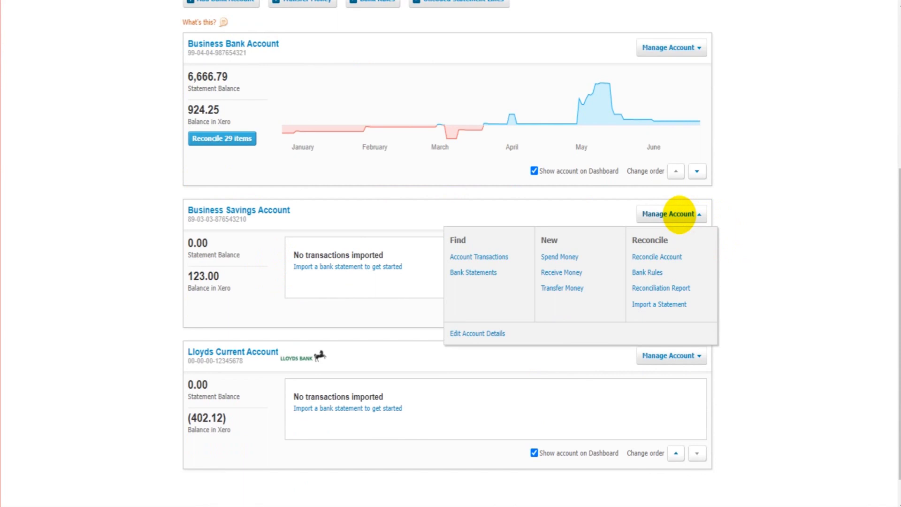
left_click(561, 273)
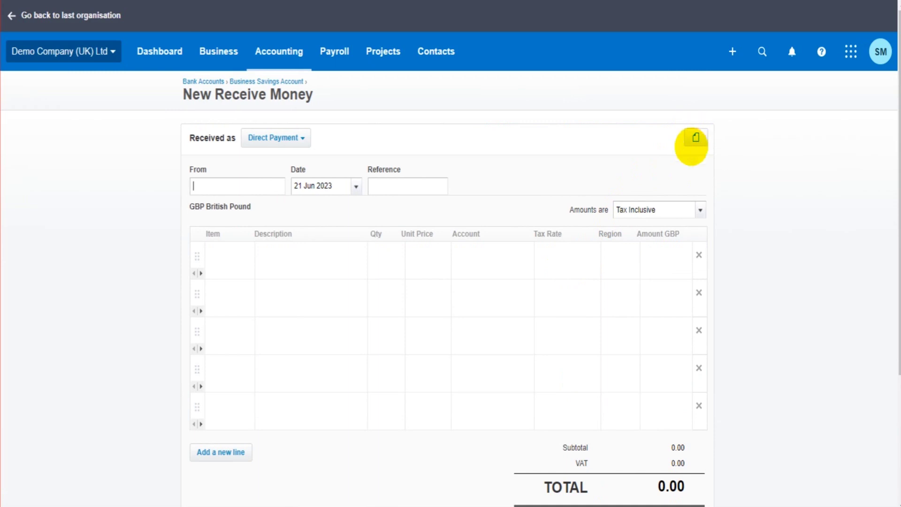
left_click(696, 137)
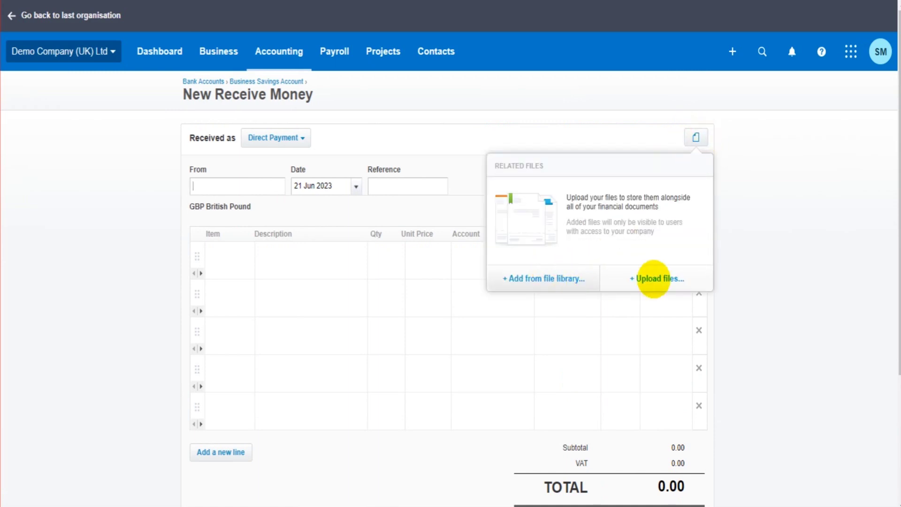
left_click(829, 262)
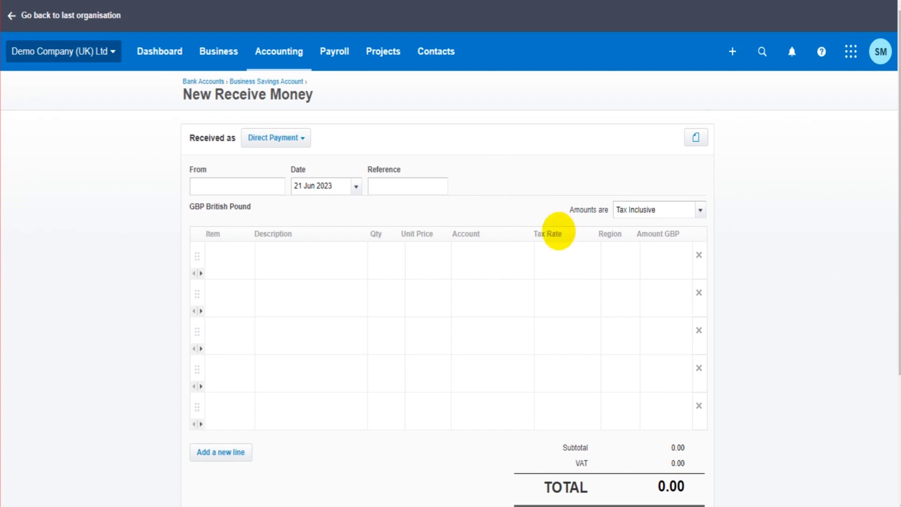
left_click(433, 51)
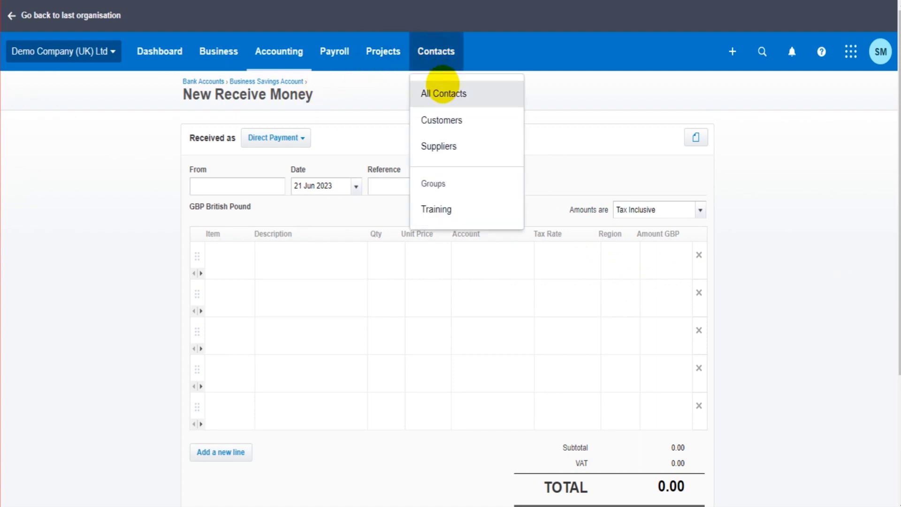
- Open the 24 Locks contact from All Contacts and its file attachment options
left_click(443, 92)
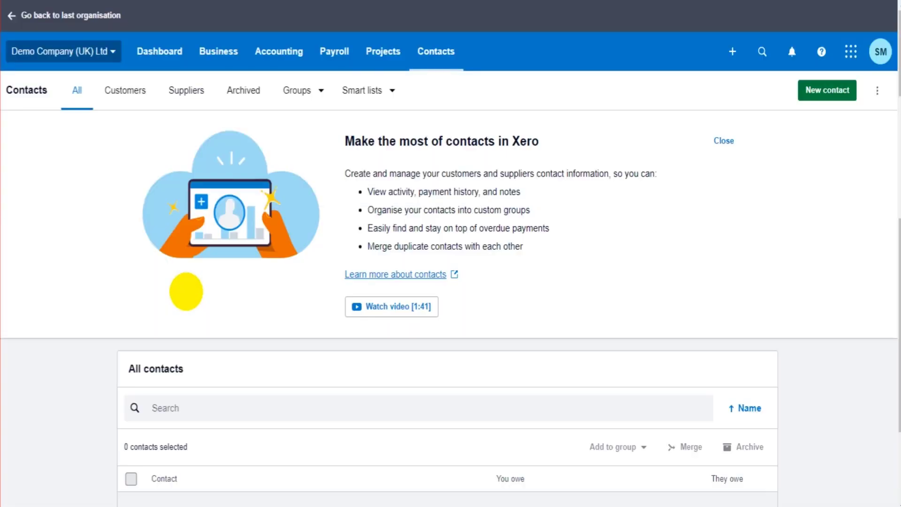
scroll(198, 283, "down", 4)
left_click(193, 311)
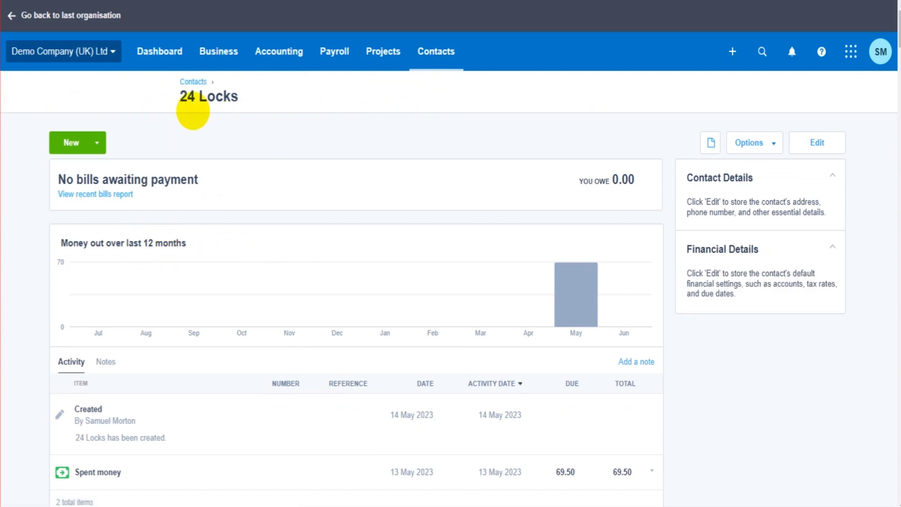
left_click(711, 142)
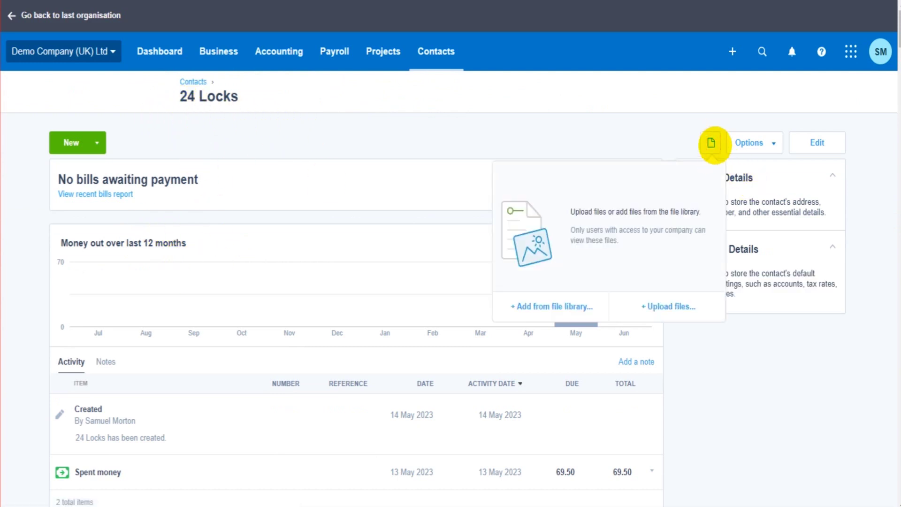
left_click(677, 142)
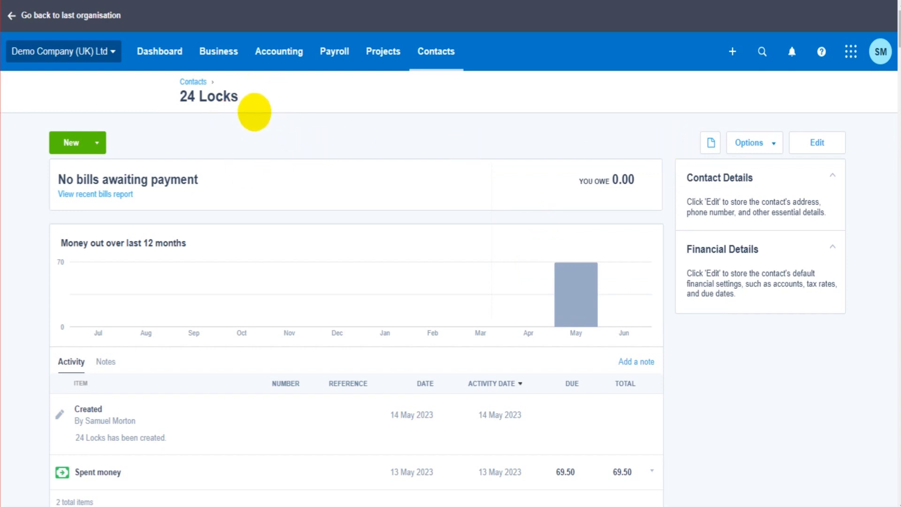
- Review the contact's attached files, then return to the organisation's Files area
left_click(710, 143)
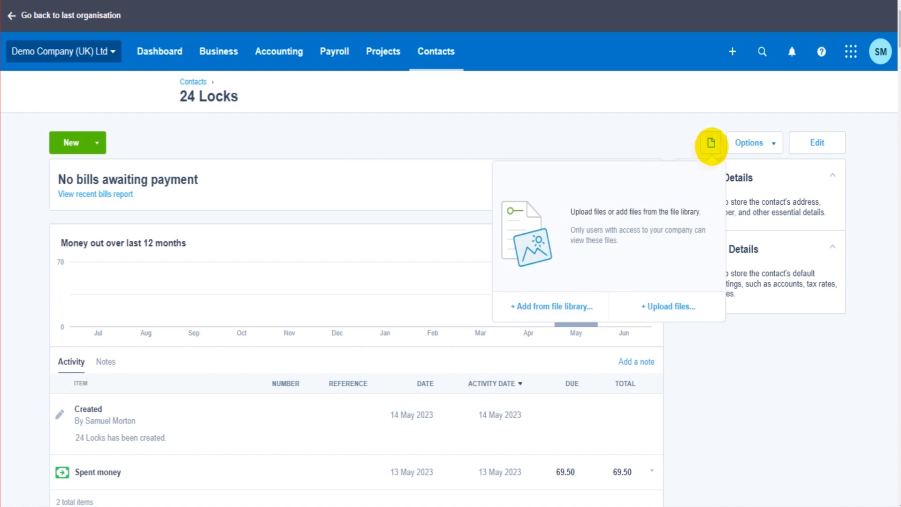
left_click(679, 129)
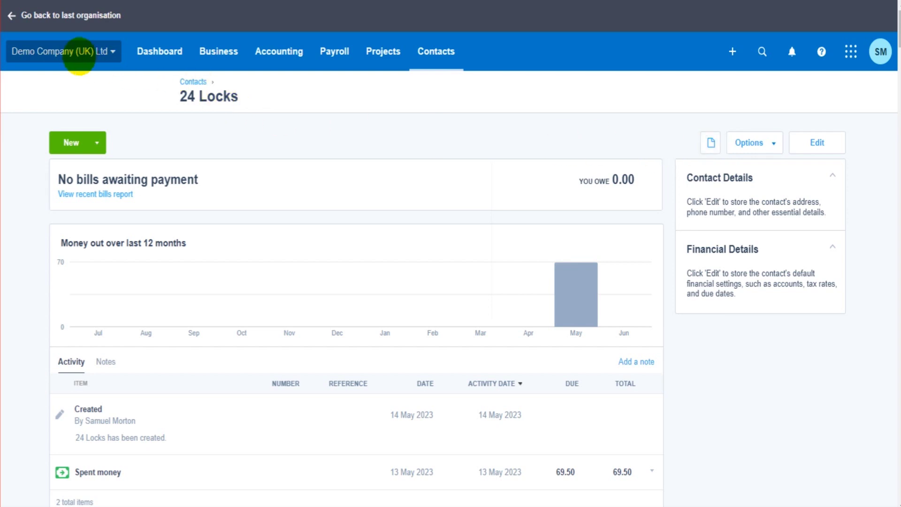
left_click(705, 142)
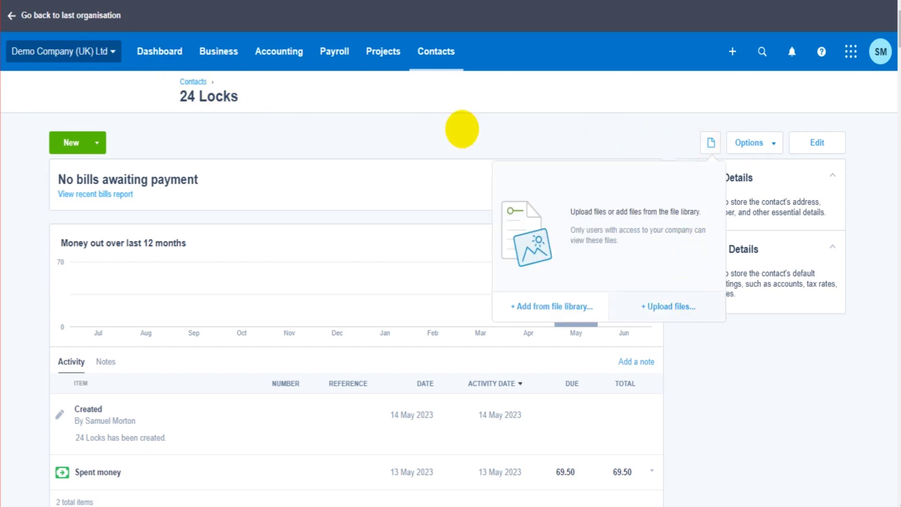
left_click(70, 50)
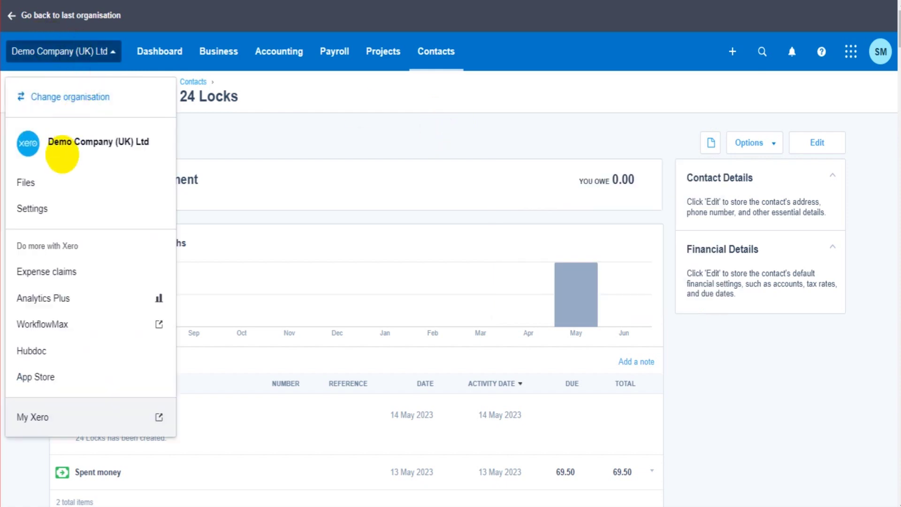
left_click(197, 155)
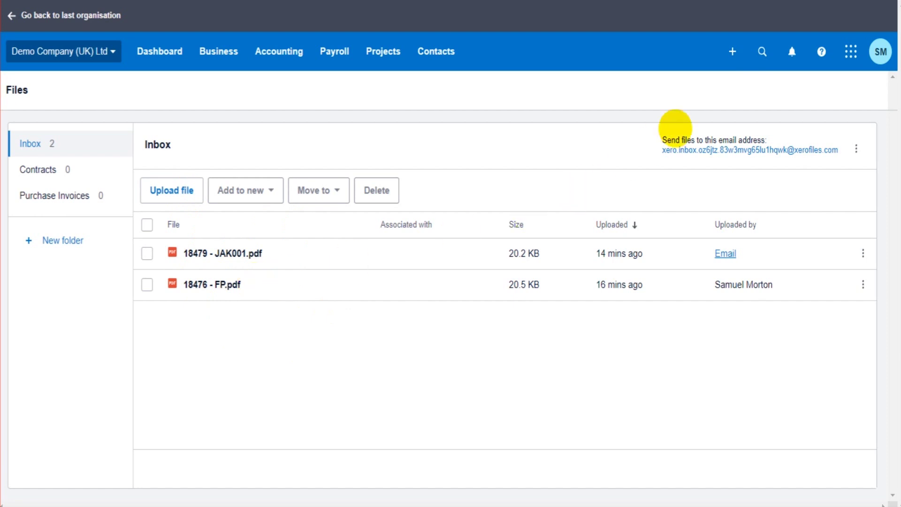
- Look over the Inbox send-to email address and select 18479 - JAK001.pdf
left_click_drag(660, 137, 815, 150)
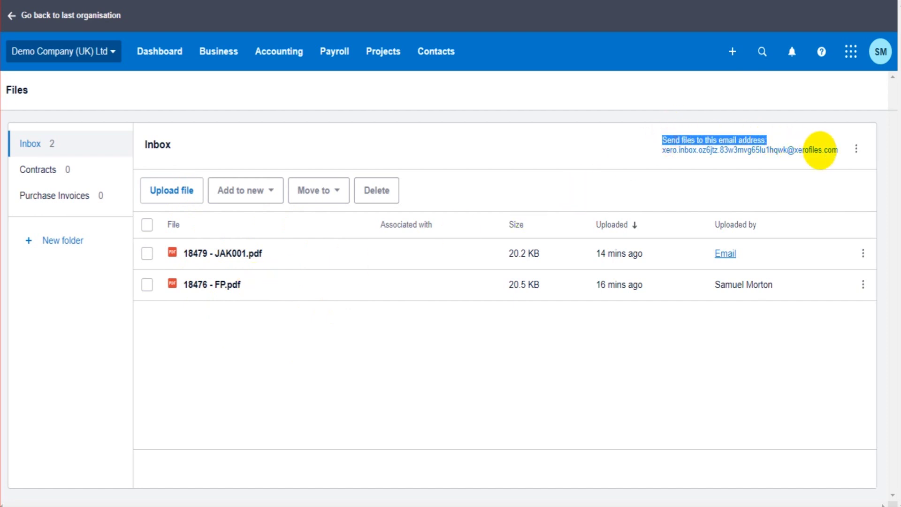
left_click(635, 151)
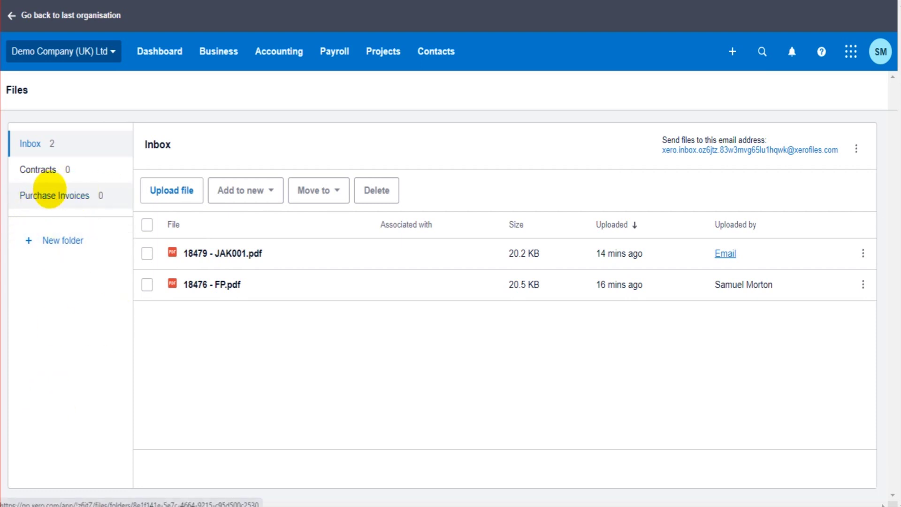
left_click(147, 253)
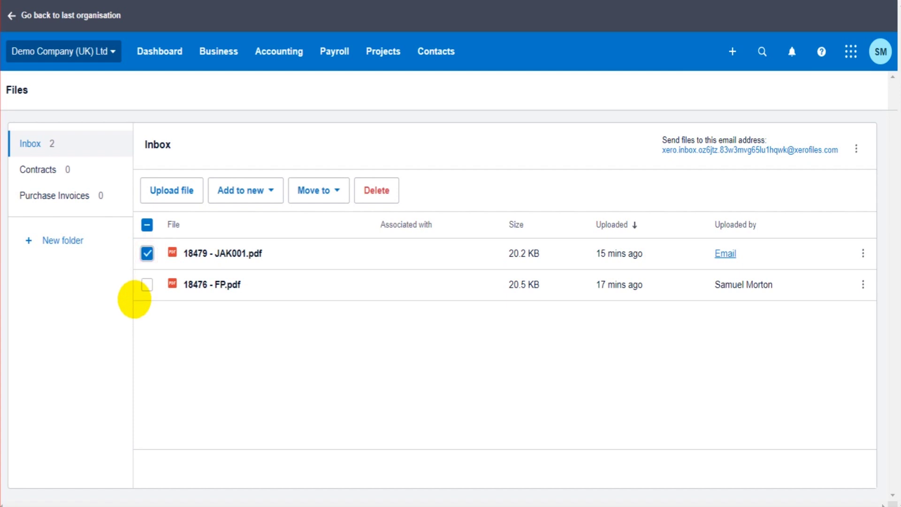
- Move 18479 - JAK001.pdf into Purchase Invoices and confirm it arrived there
left_click(342, 189)
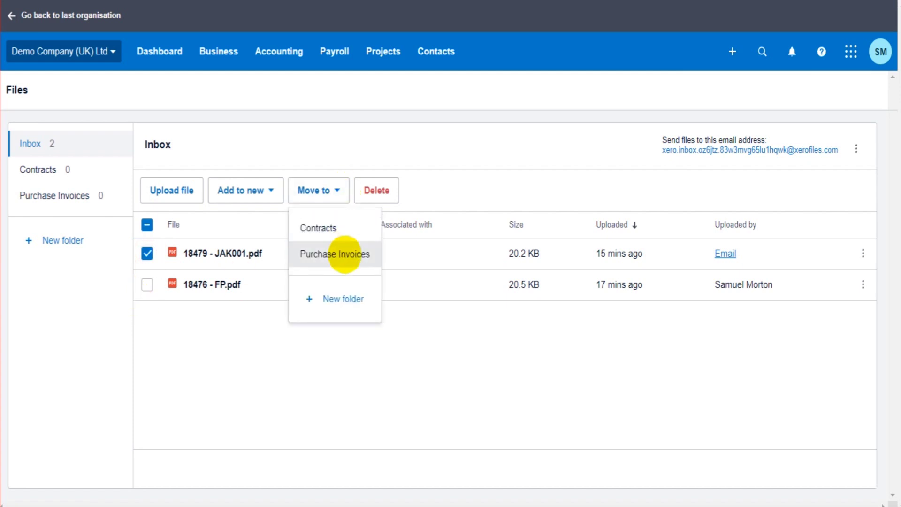
left_click(345, 254)
left_click(81, 197)
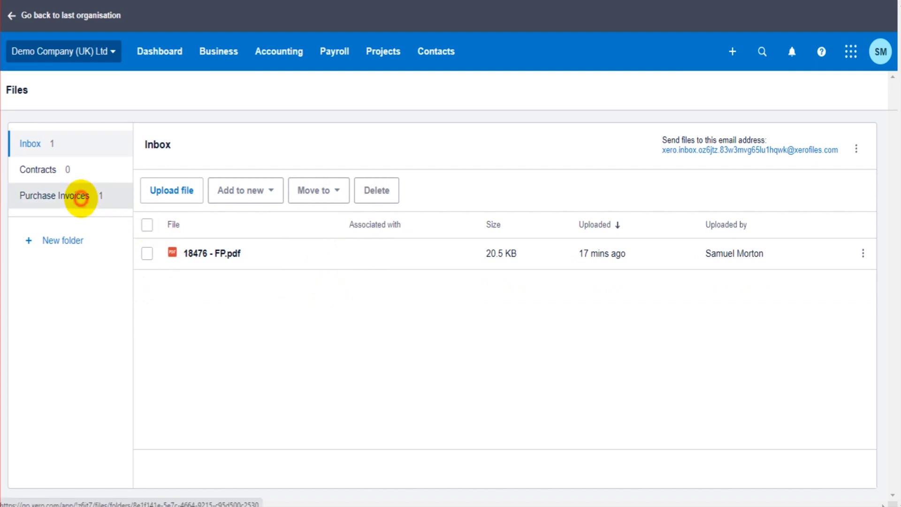
left_click(62, 143)
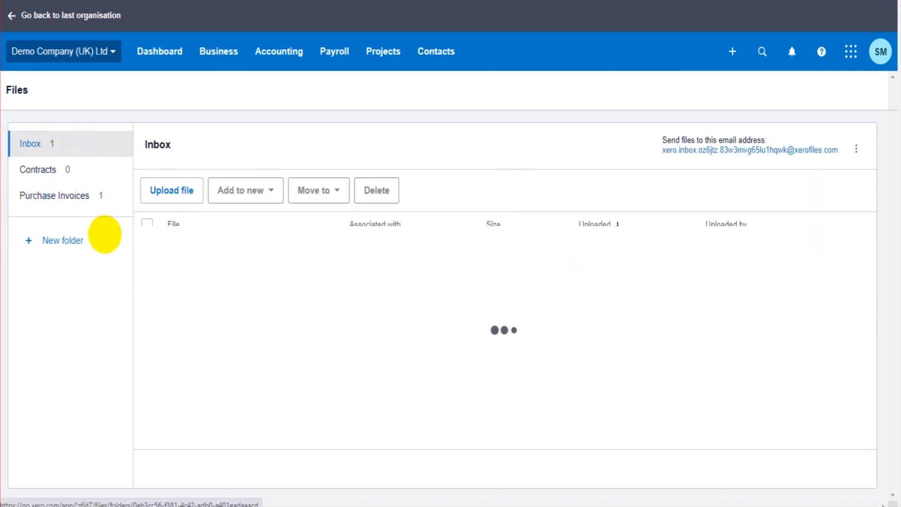
- Create two new folders named 'Sales Invoices' and 'Statements'
left_click(63, 234)
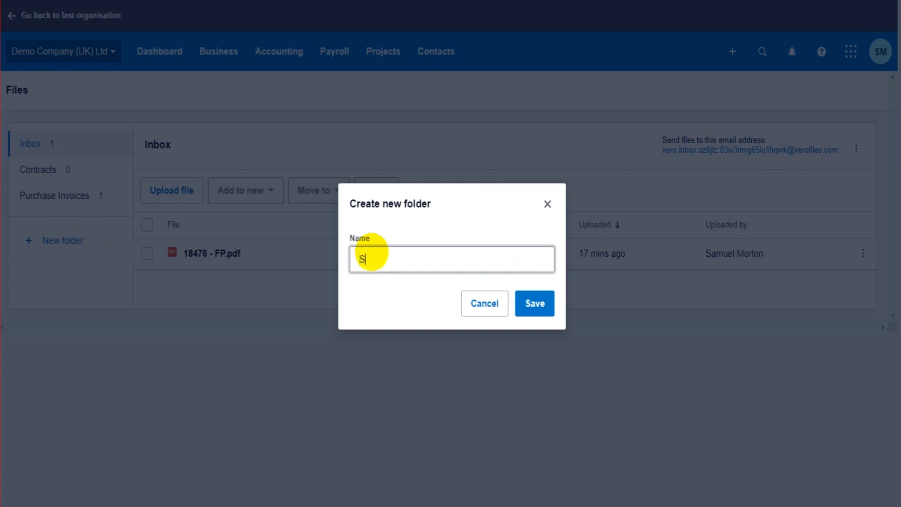
type("Sales Invoices")
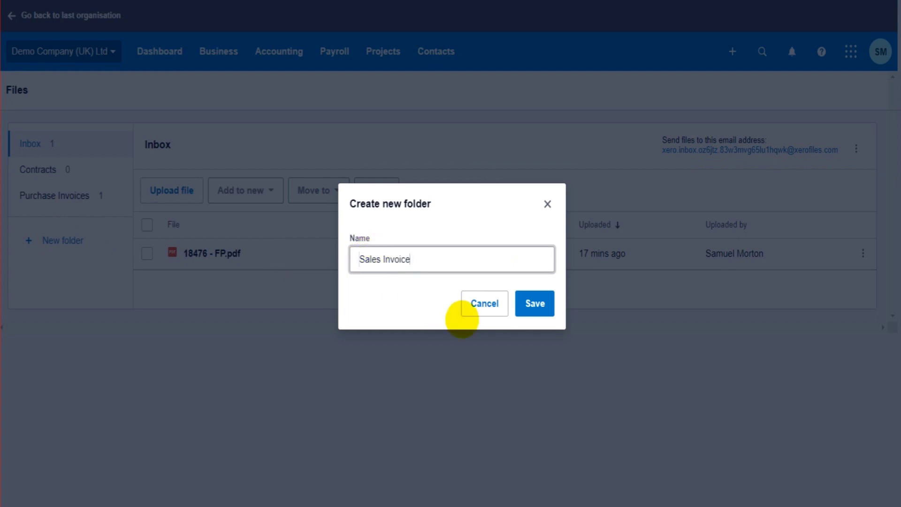
left_click(550, 303)
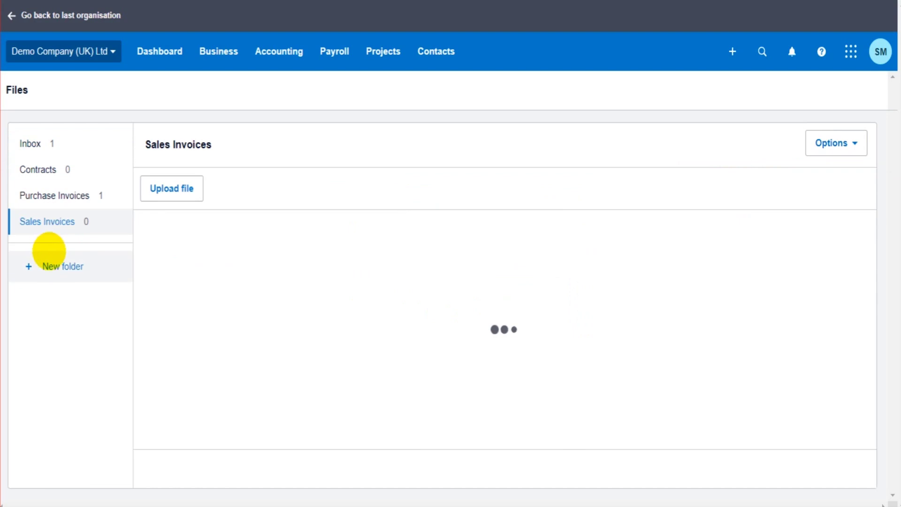
left_click(50, 264)
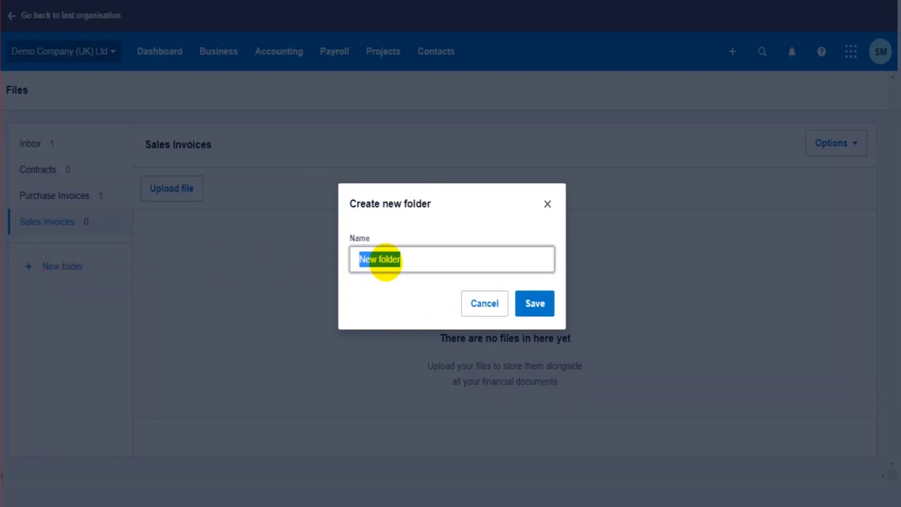
type("Statements")
left_click(534, 303)
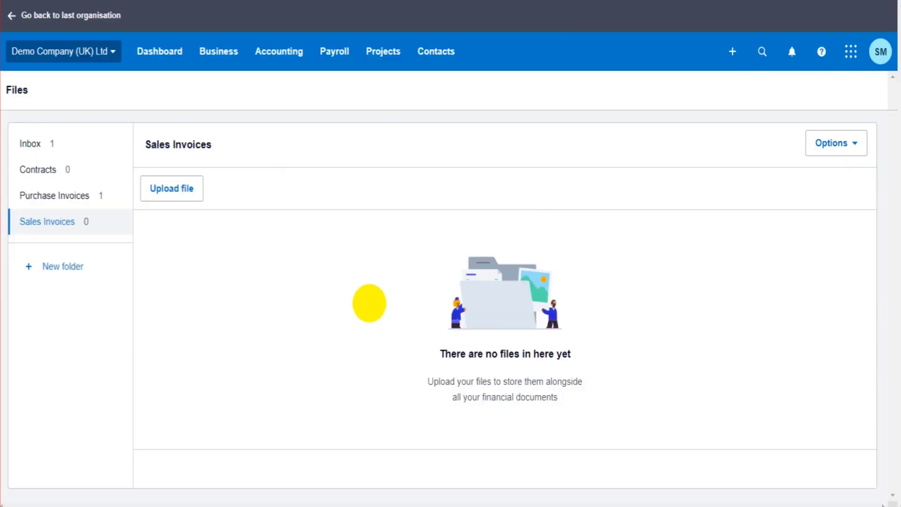
- Move 18476 - FP.pdf from the Inbox into the Statements folder
left_click(71, 142)
left_click(146, 253)
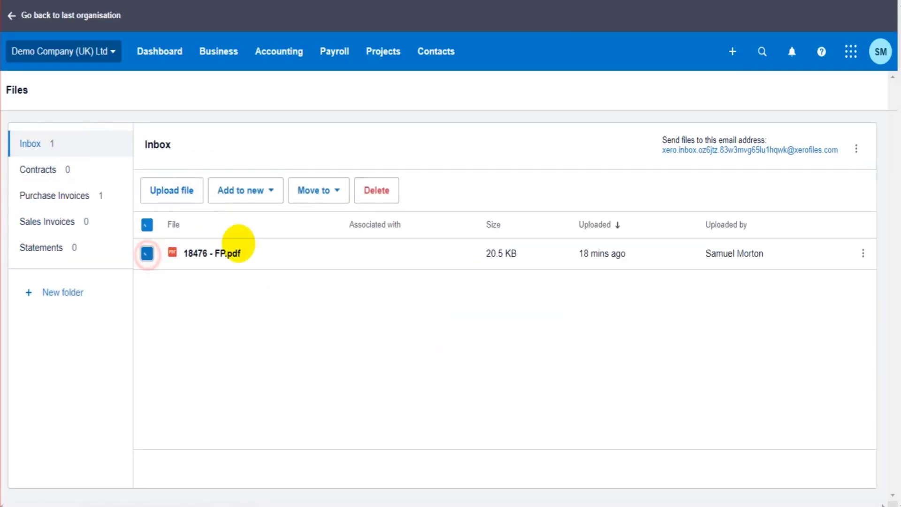
left_click(326, 188)
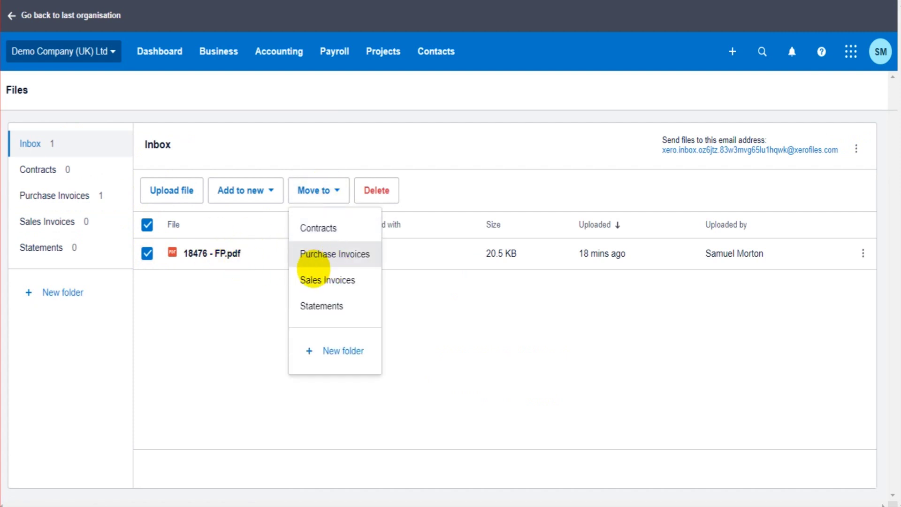
left_click(331, 306)
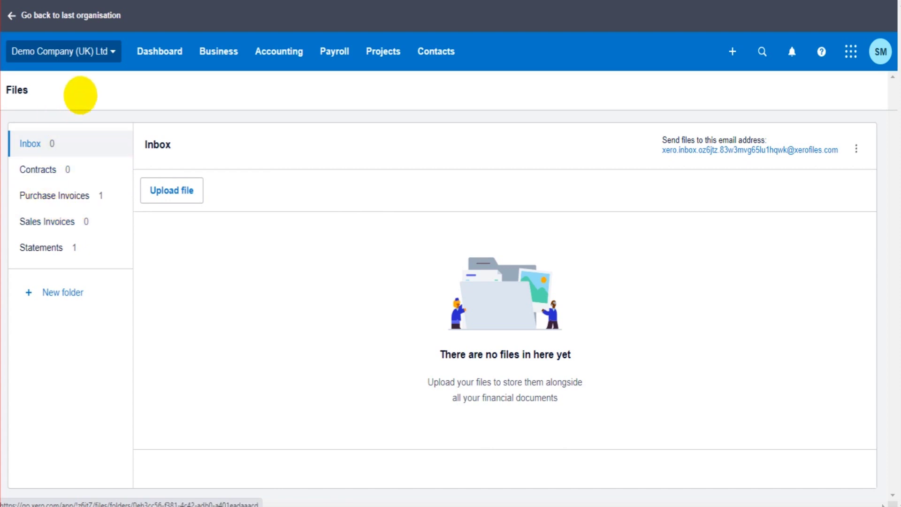
- Reload Files and check Sales Invoices, Statements and the now empty Inbox
left_click(84, 51)
left_click(52, 183)
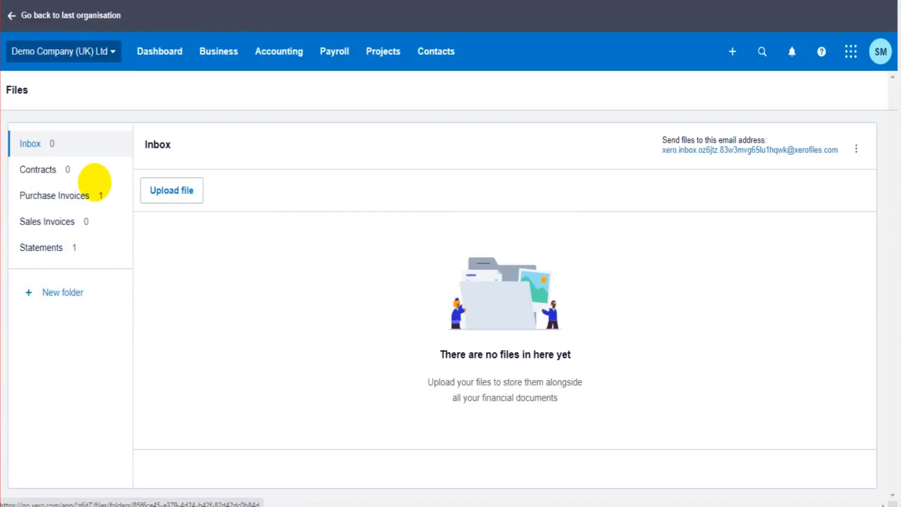
left_click(90, 223)
left_click(75, 248)
left_click(75, 143)
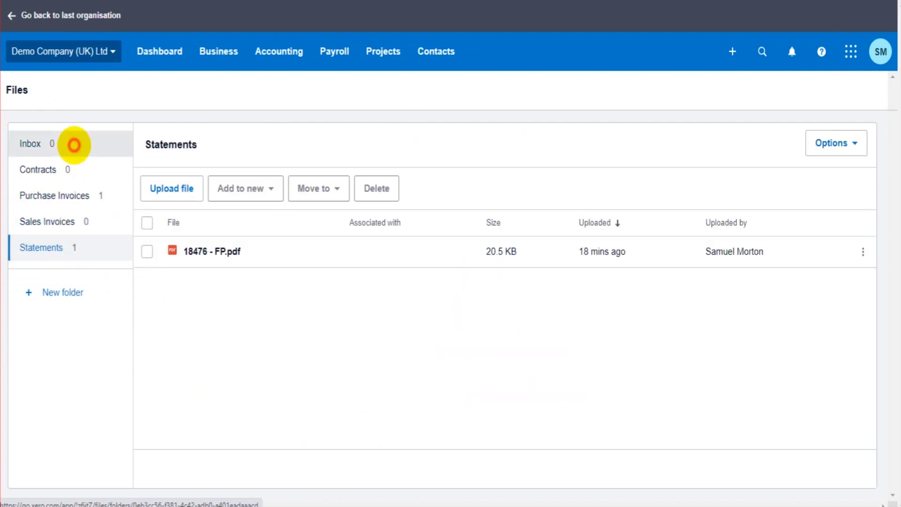